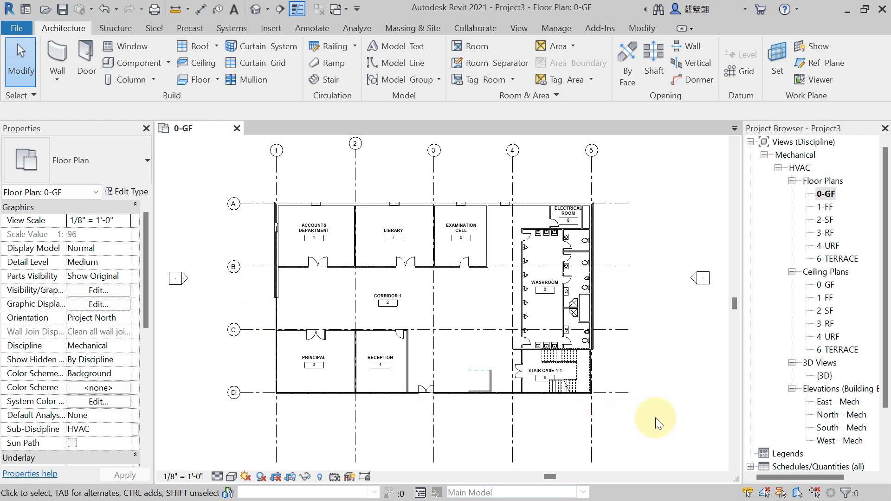
Step: Start a new schedule for the Spaces category in the New Construction phase
middle_drag(656, 423, 655, 425)
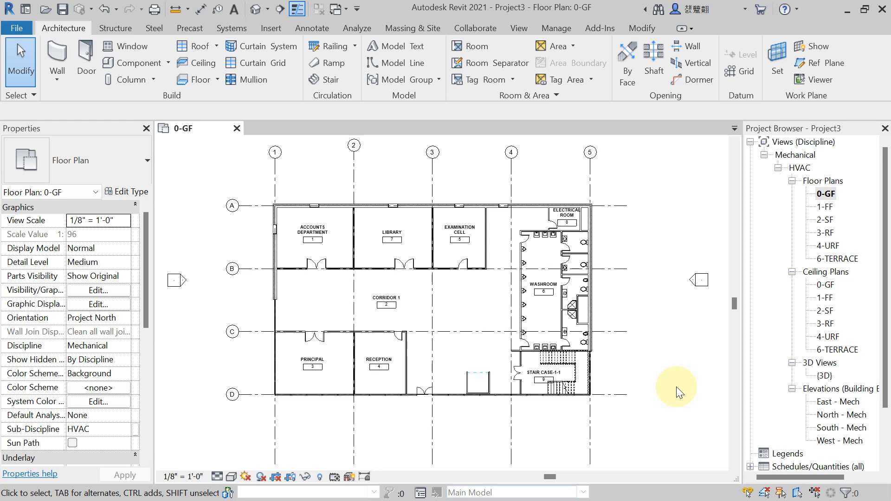
click(355, 29)
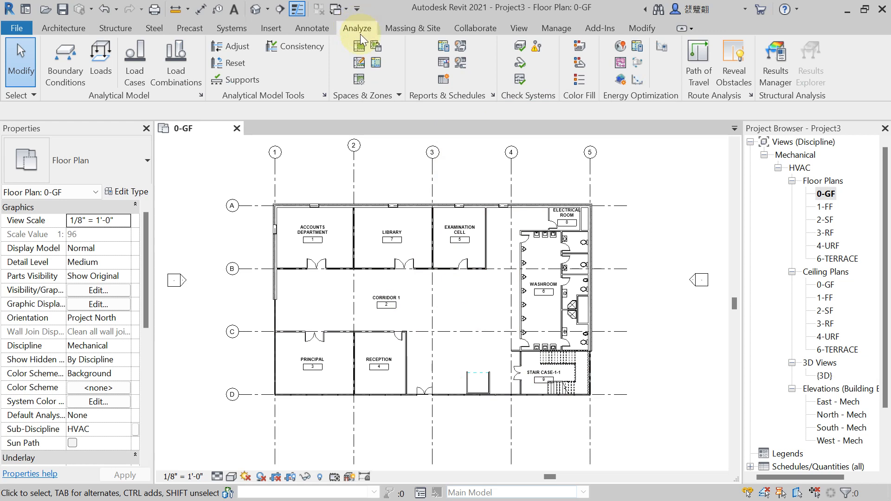
click(443, 80)
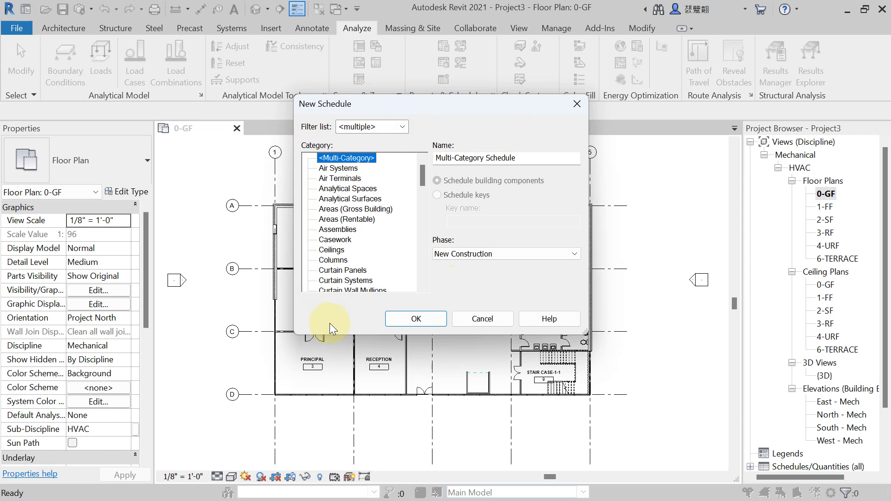
click(343, 199)
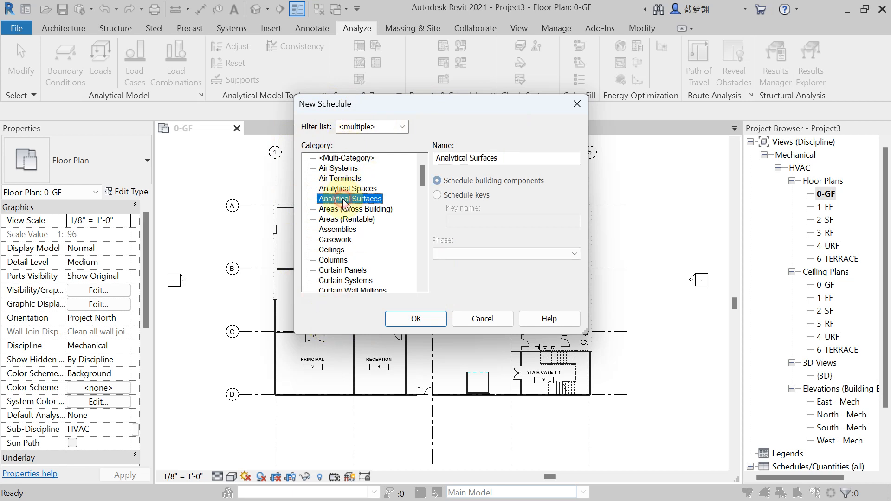
key(s)
scroll(343, 202, down, 1)
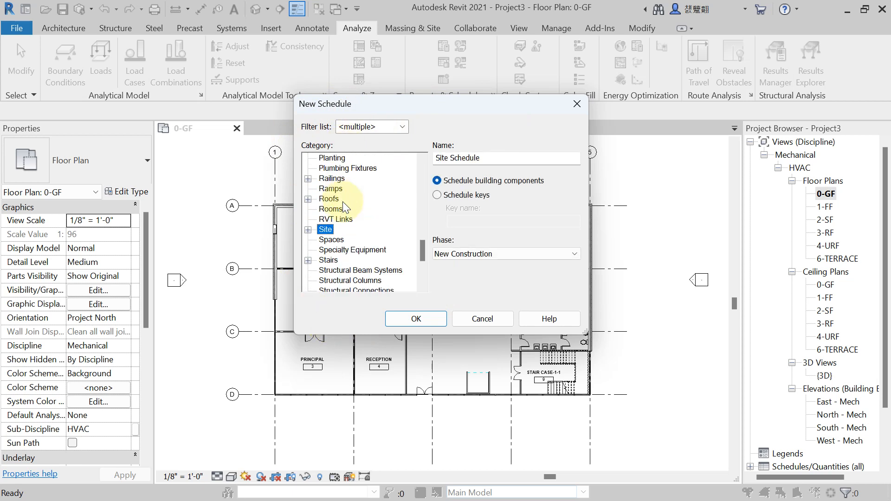
click(339, 241)
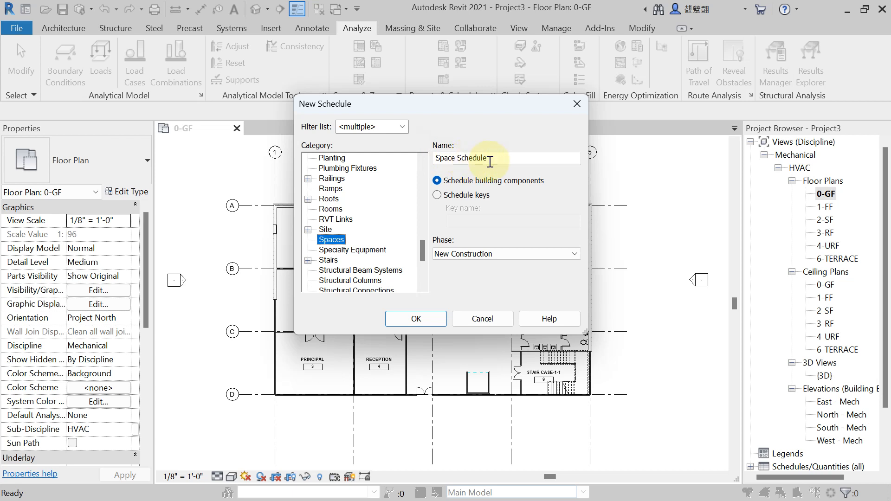
Step: Name the schedule "Space Schedule for School Building" and create it
click(491, 162)
text(f)
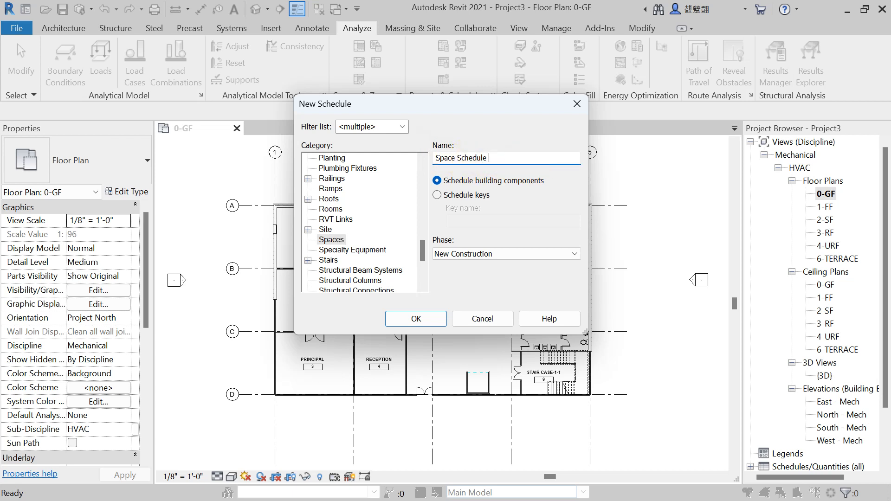
text(or School Building)
click(412, 320)
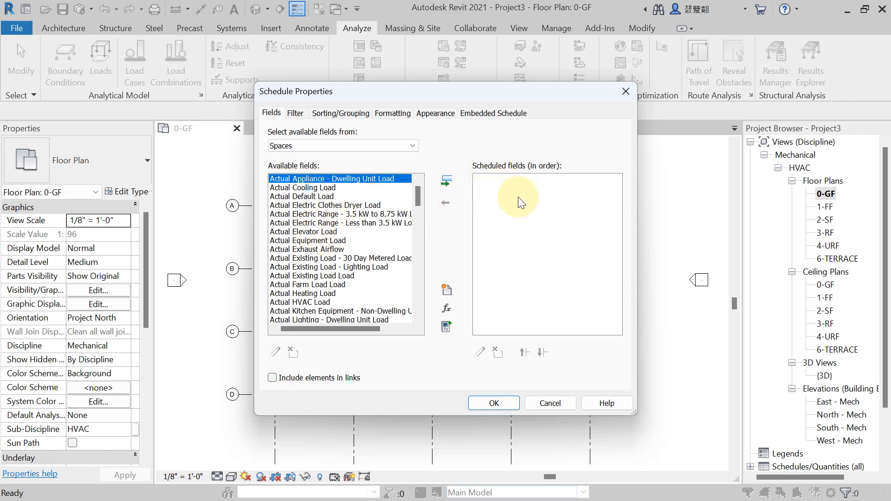
Step: Add the Level field to the schedule as its first column
click(295, 223)
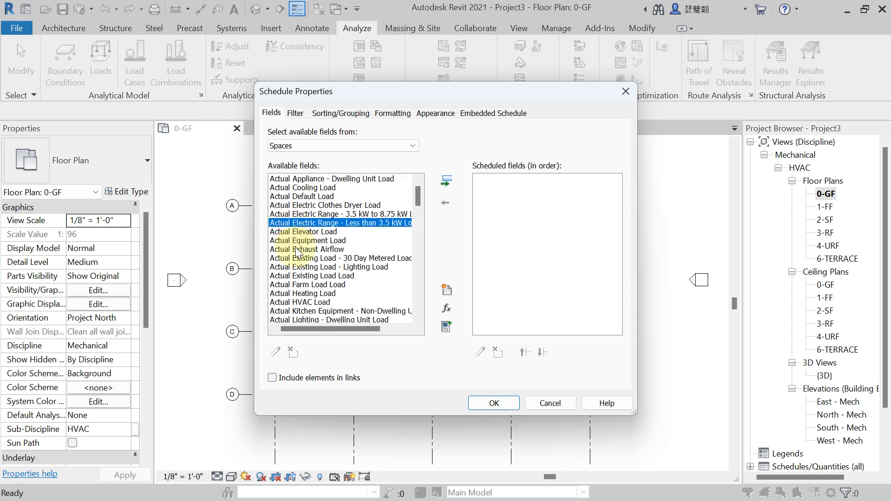
key(l)
scroll(295, 253, down, 3)
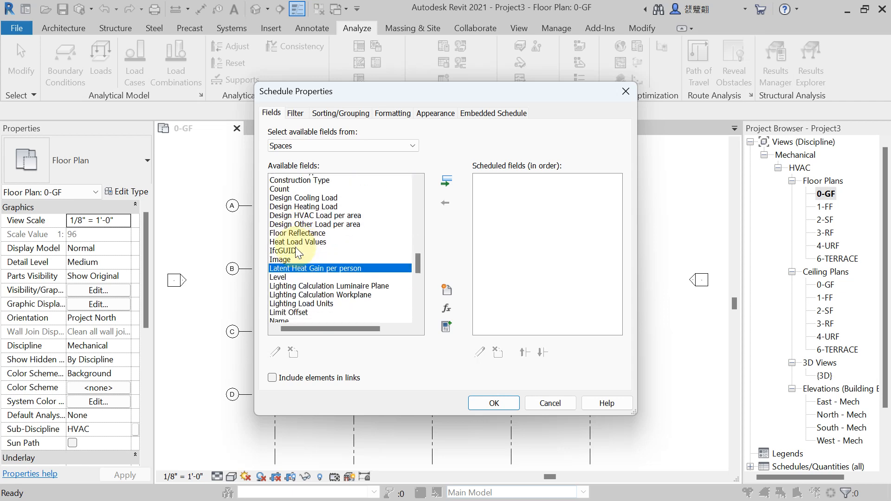
click(285, 240)
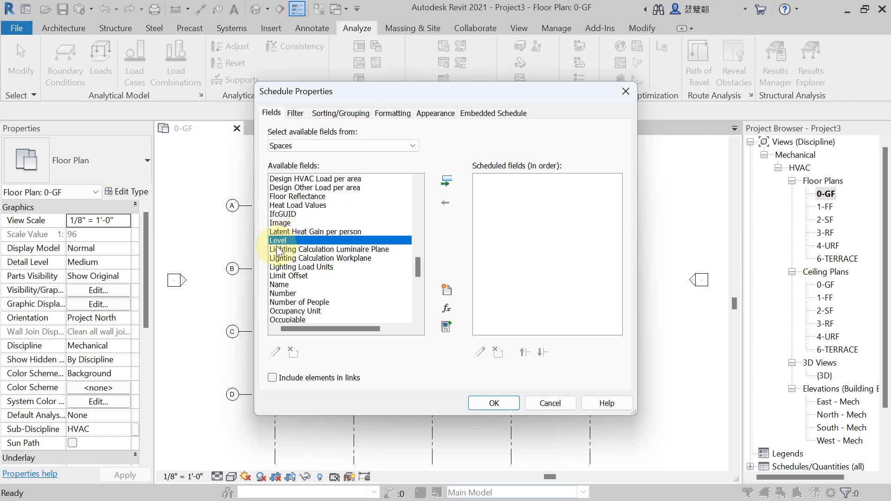
click(442, 184)
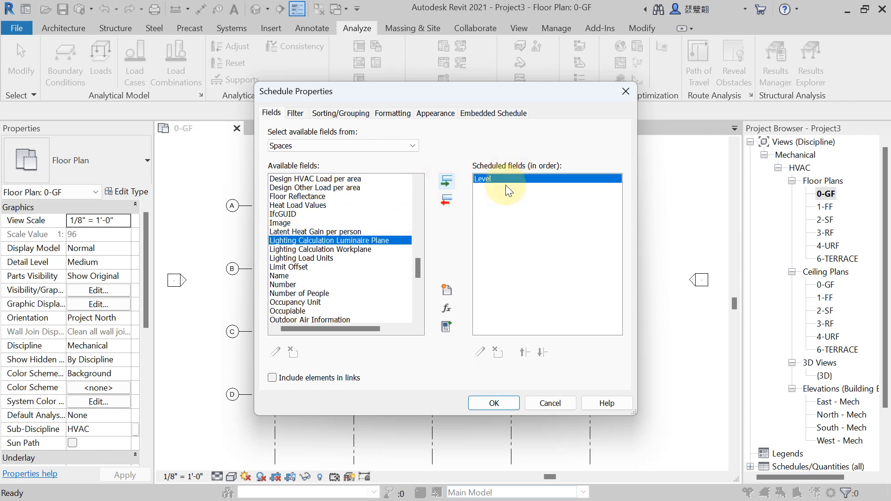
Step: Add the Name and Number fields to the scheduled fields after Level
click(297, 267)
scroll(297, 268, down, 1)
click(295, 250)
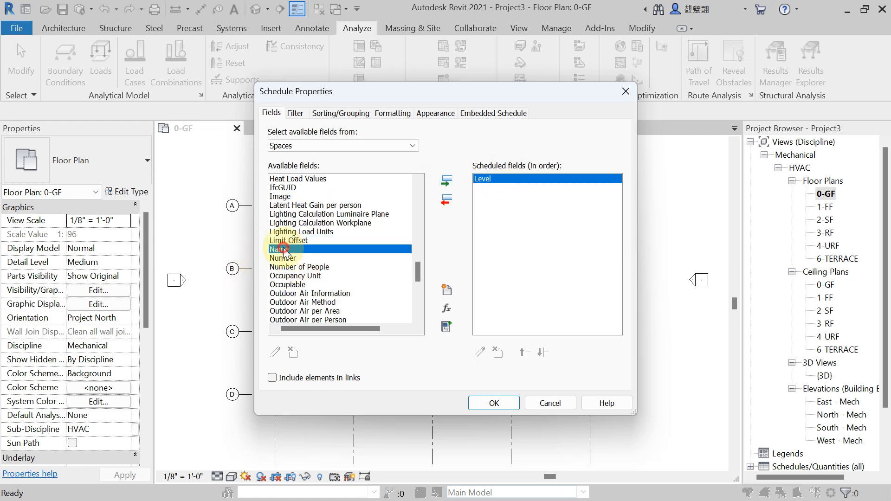
click(444, 183)
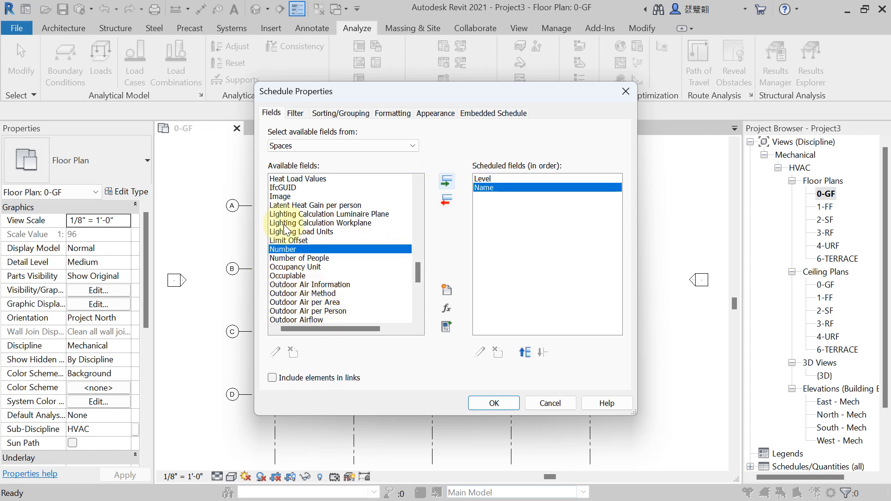
click(446, 181)
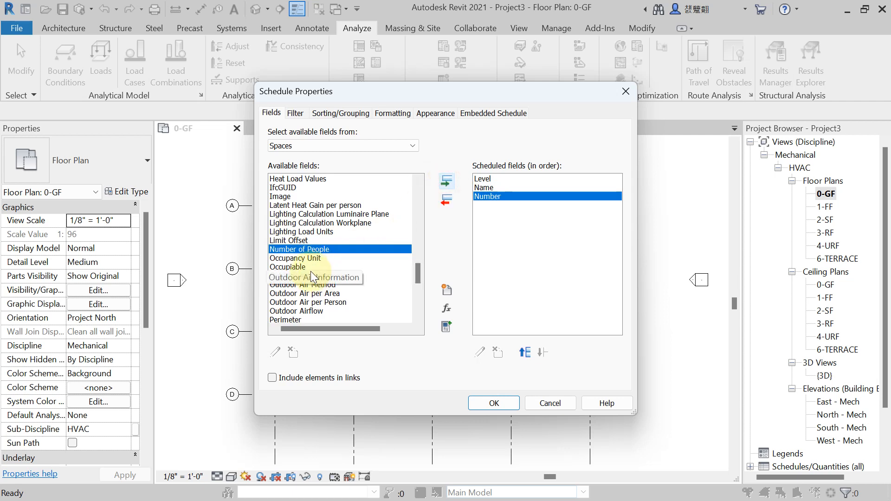
Step: Add the Area field to the scheduled fields after Number
click(308, 274)
key(a)
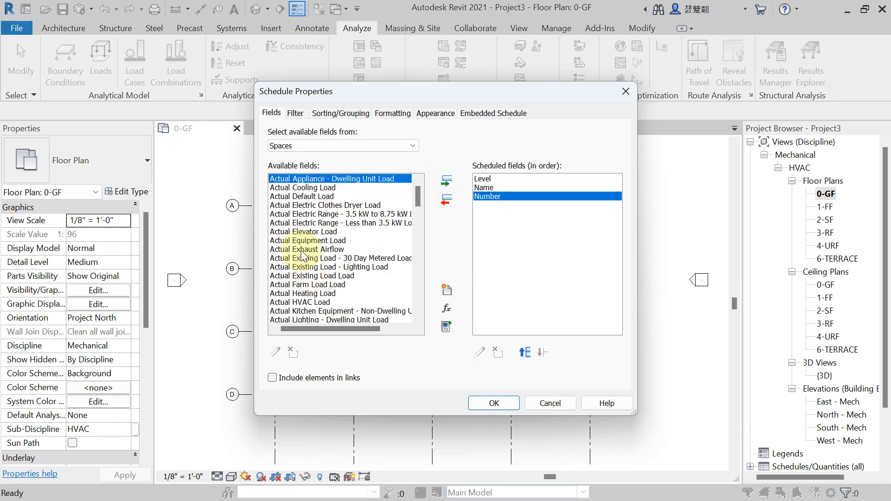
scroll(308, 265, down, 5)
scroll(307, 245, down, 5)
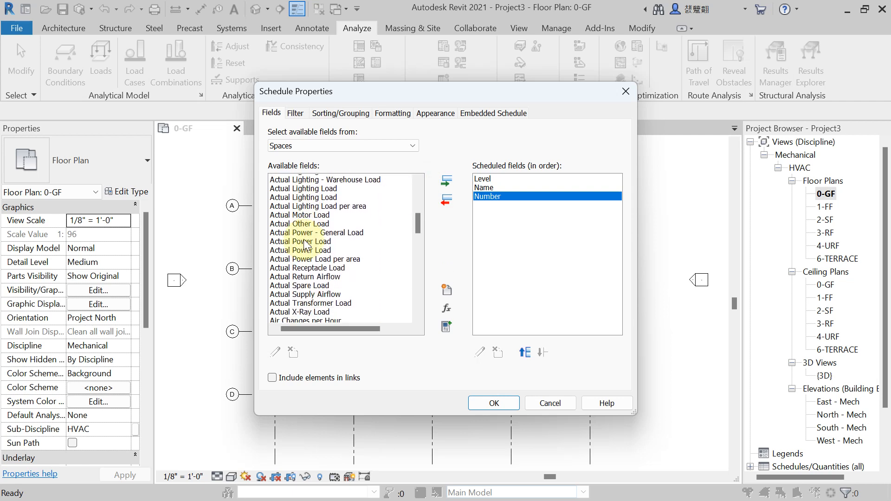
click(280, 251)
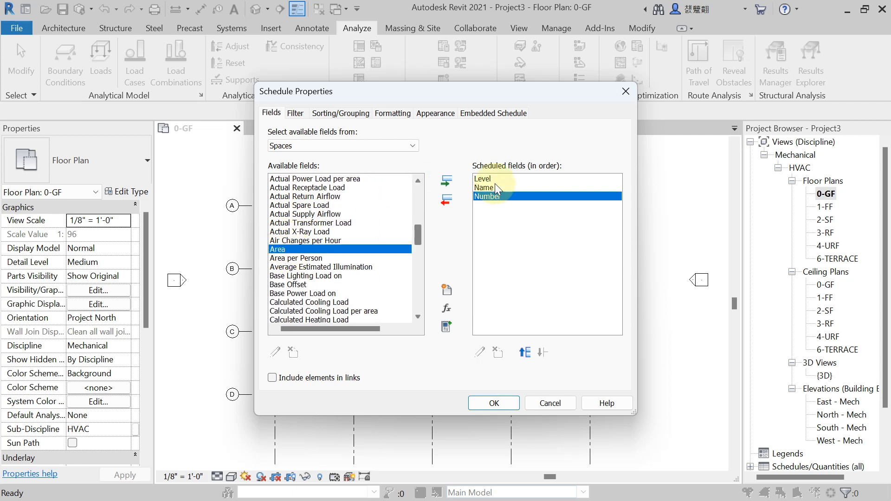
click(446, 182)
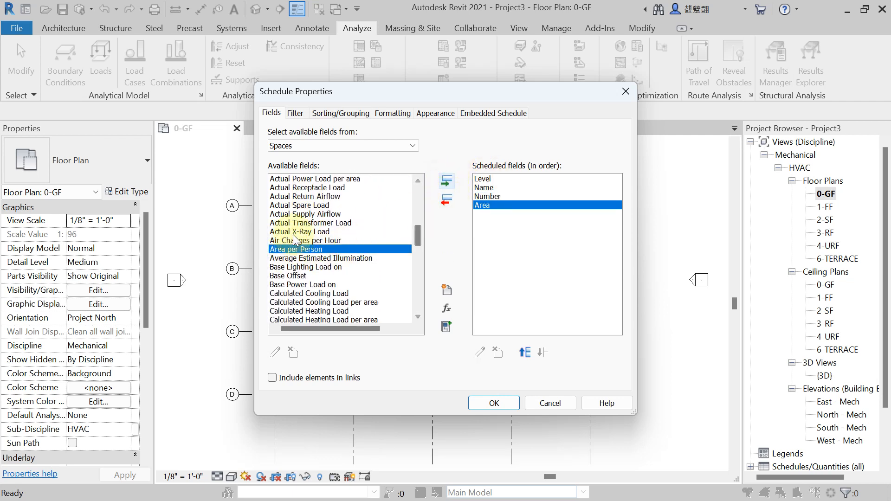
Step: Add the Space Type field to the end of the scheduled fields
click(301, 259)
key(s)
scroll(309, 246, down, 3)
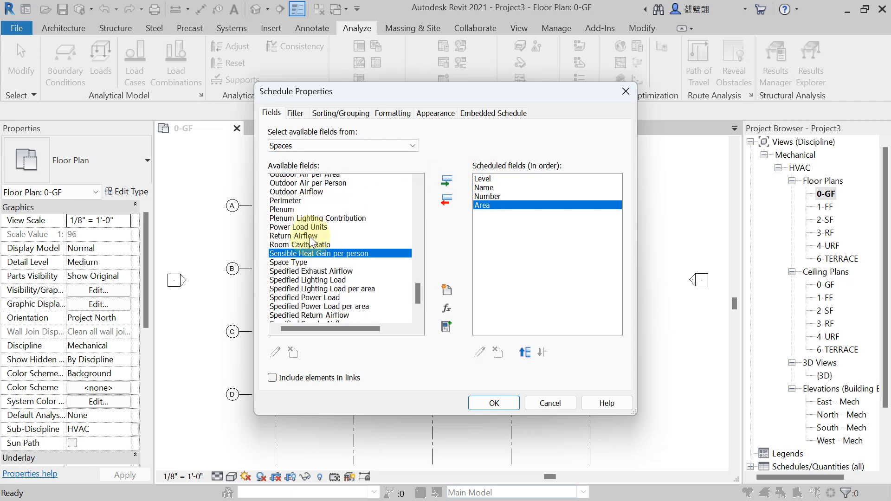
click(300, 241)
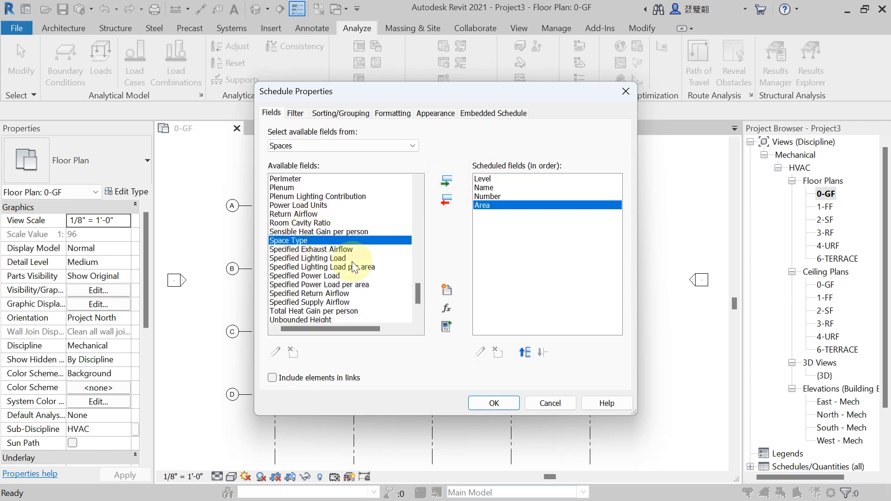
click(447, 185)
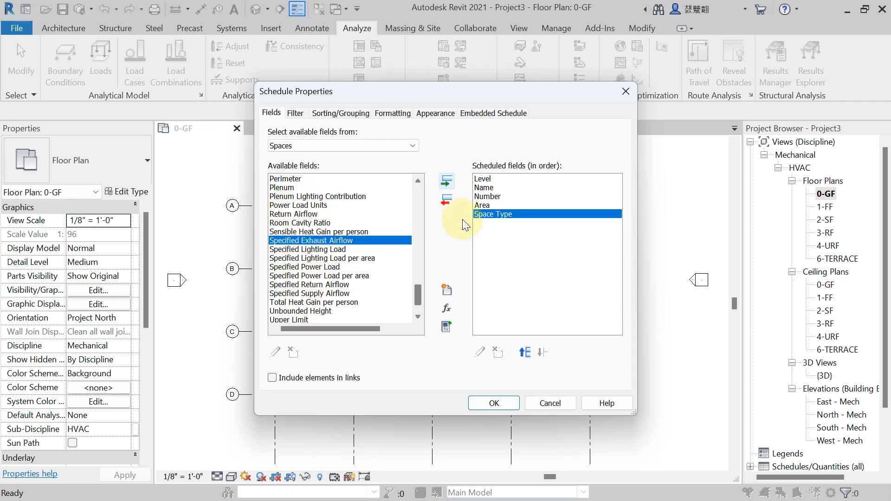
Step: Remove the Space Type field from the scheduled fields and add it back
click(488, 196)
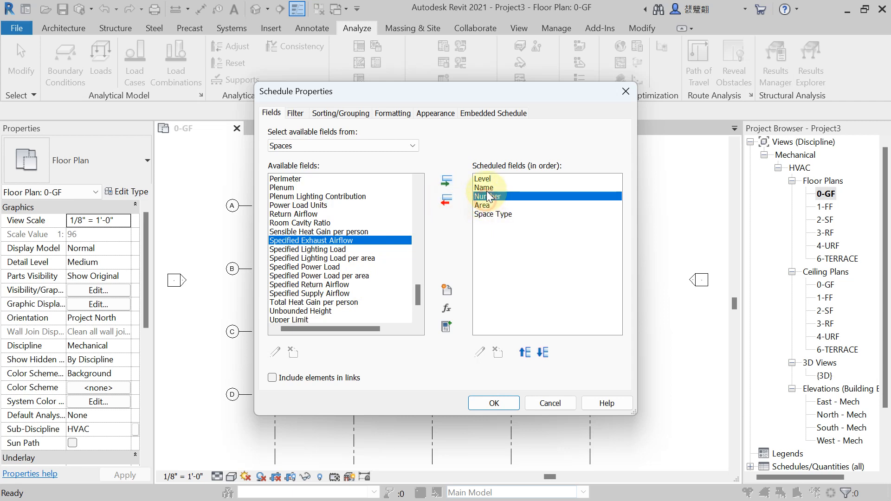
click(482, 205)
click(485, 214)
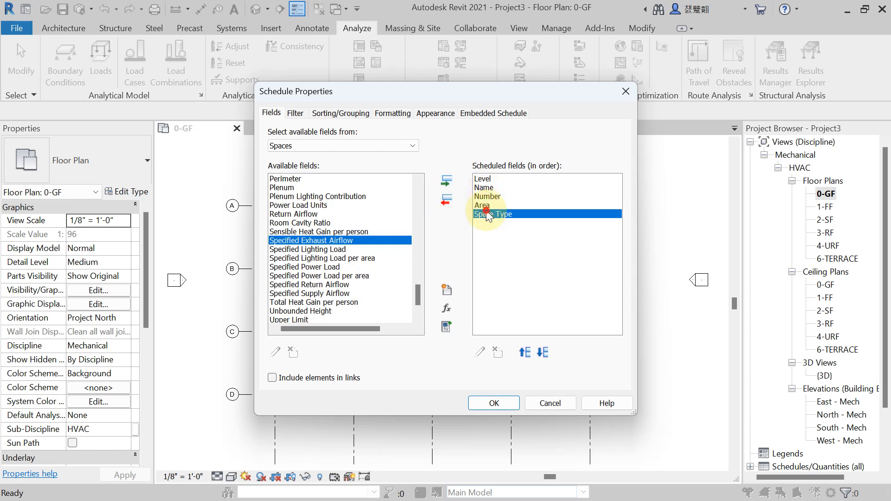
click(449, 203)
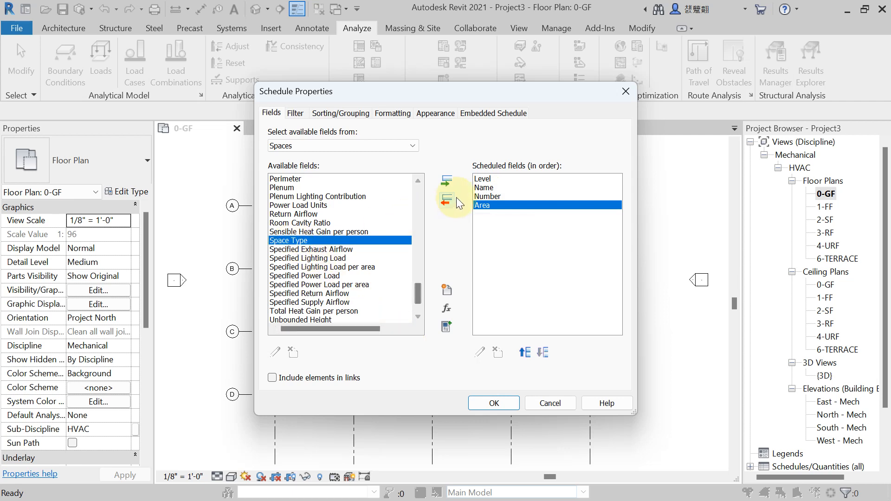
click(446, 181)
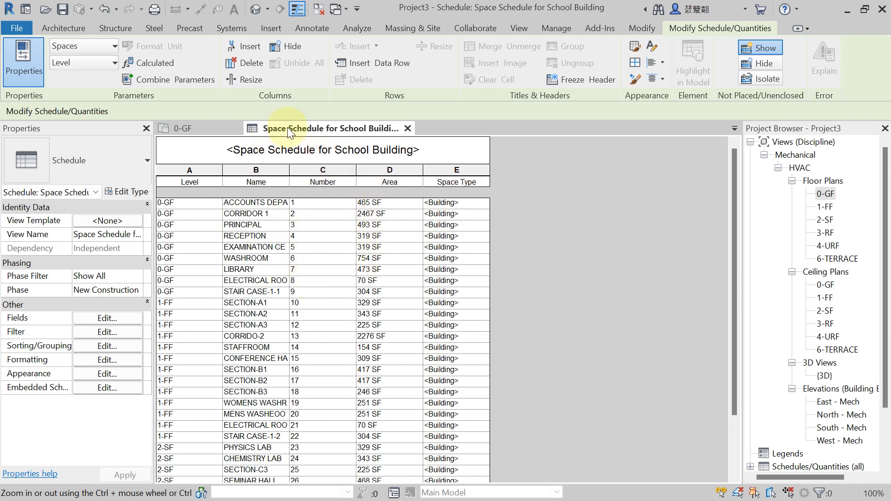
Step: Widen the schedule's Name column so the full space names fit
drag(290, 170, 325, 172)
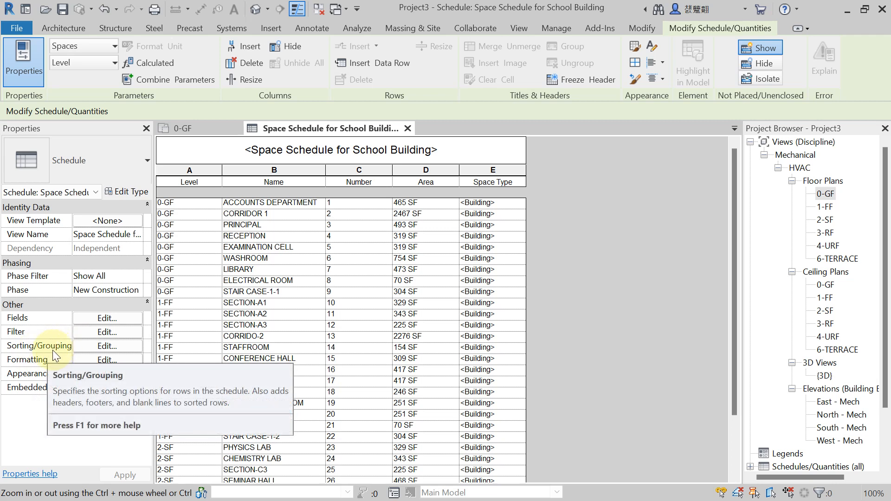
Step: Sort the schedule by Level in ascending order, with a header, a "Totals only" footer and a blank line for each level
click(102, 347)
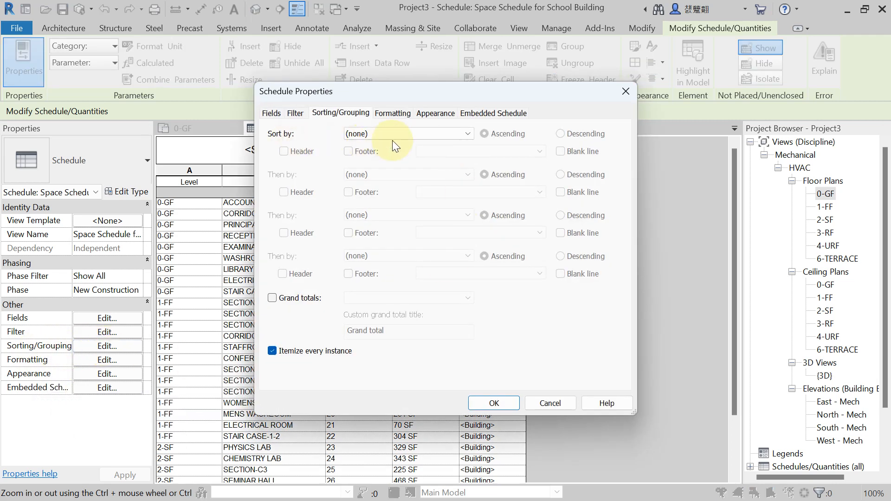
click(411, 133)
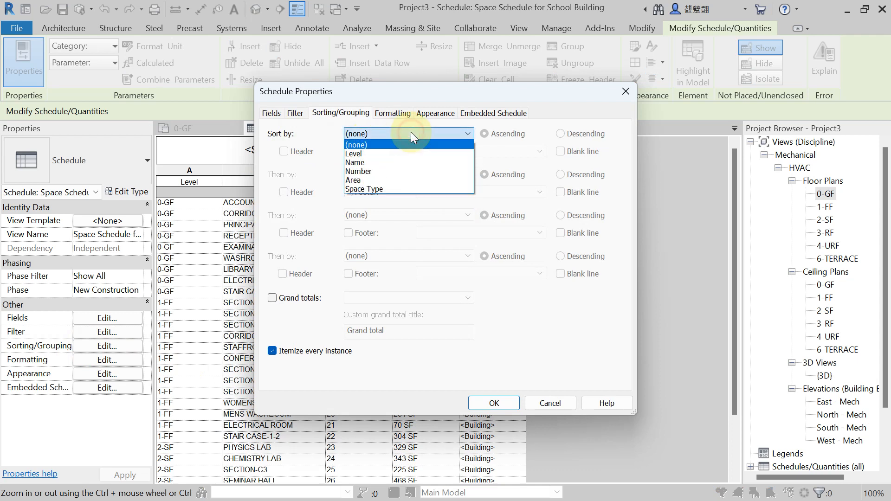
click(364, 154)
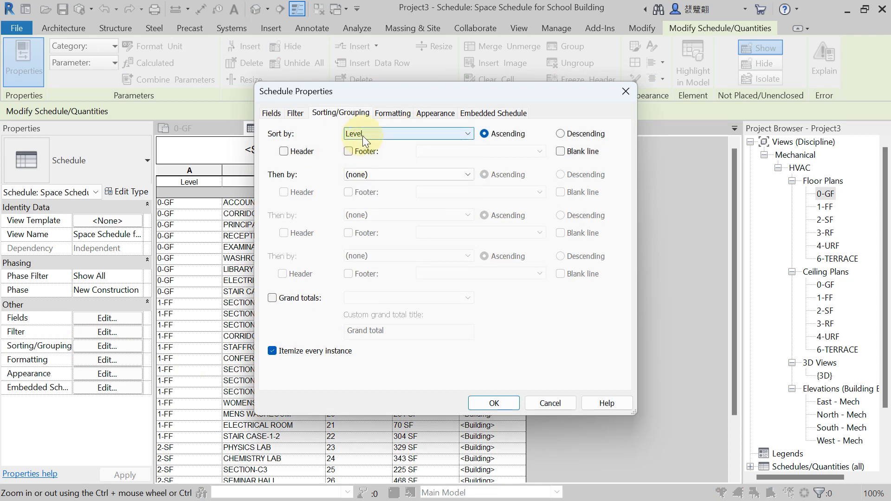
click(285, 152)
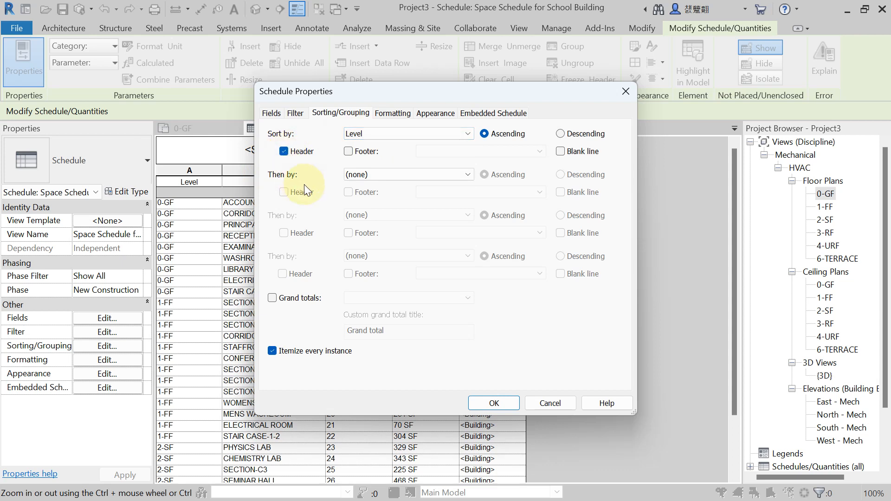
click(350, 151)
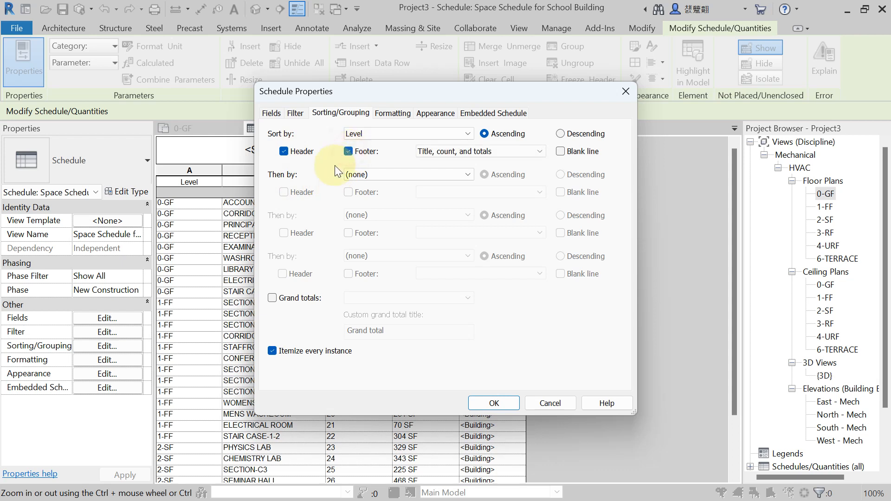
click(483, 150)
click(437, 189)
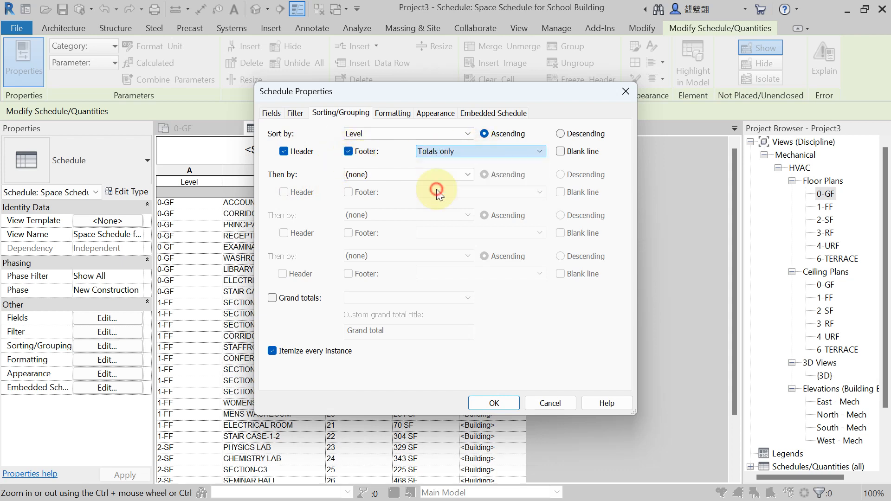
click(562, 152)
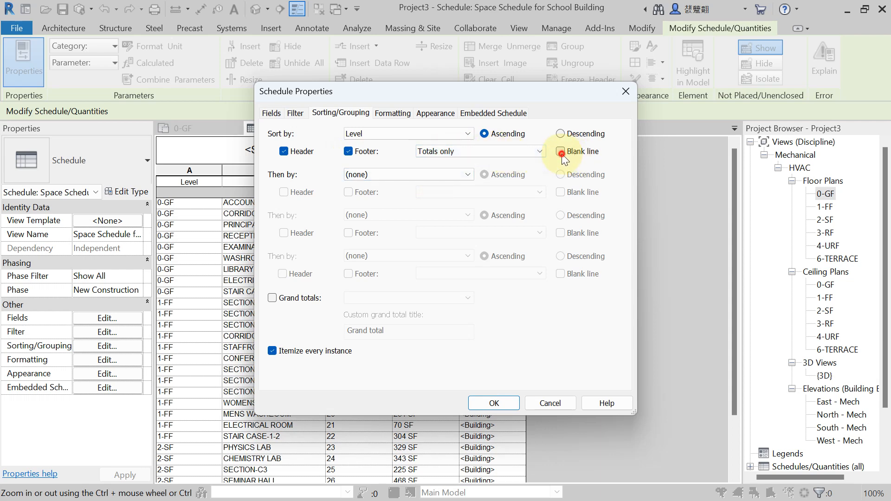
click(491, 410)
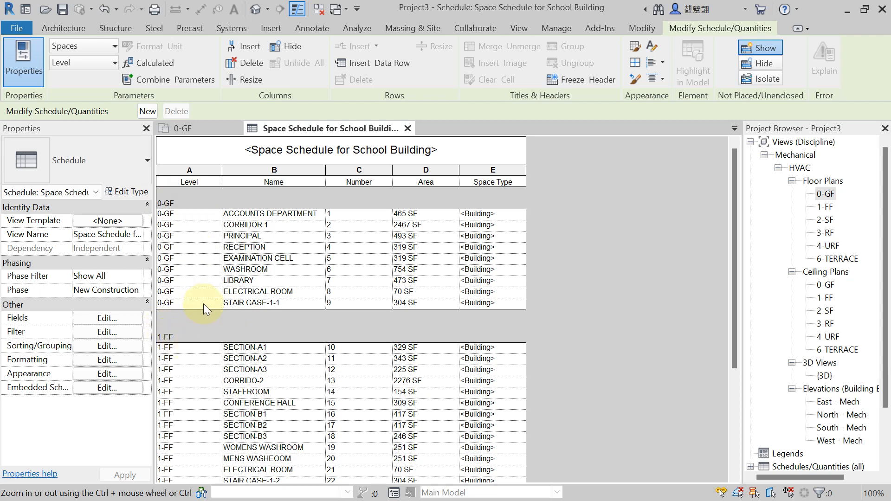
Step: Hide the Level field in the schedule's formatting so it is no longer listed as a column
scroll(181, 353, down, 5)
scroll(179, 357, up, 5)
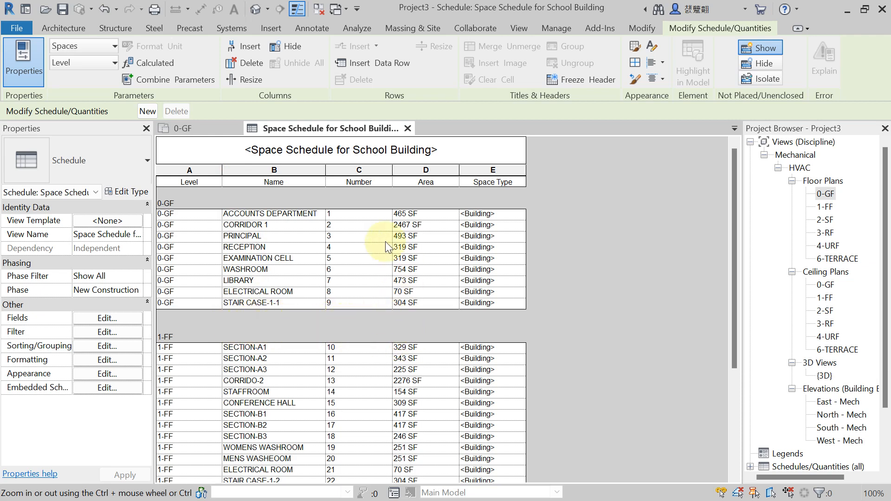
scroll(366, 254, down, 5)
scroll(320, 310, up, 3)
scroll(320, 310, up, 1)
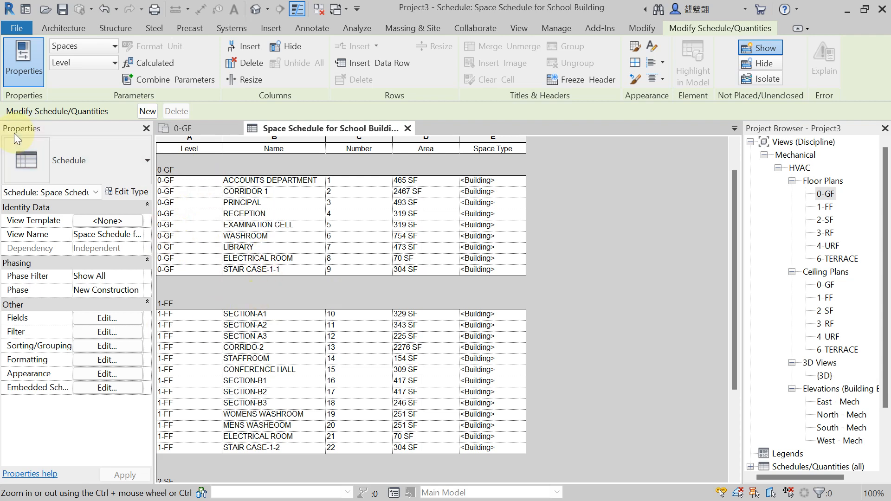
click(110, 362)
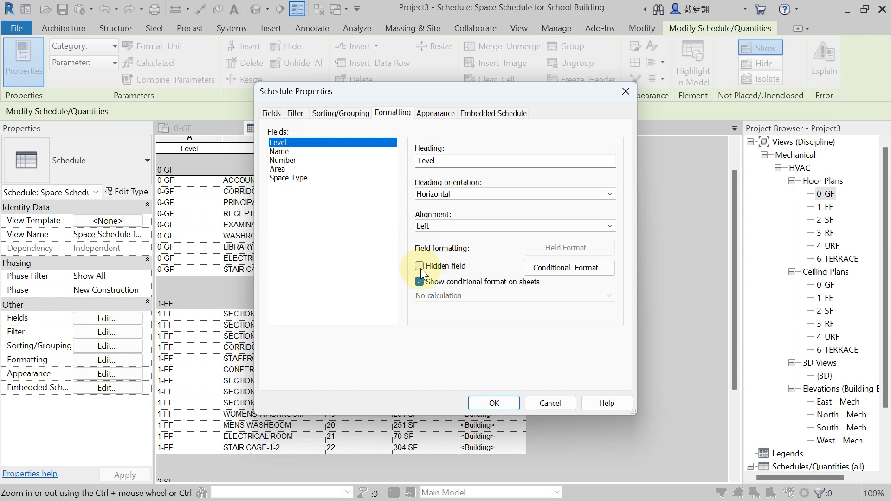
click(494, 403)
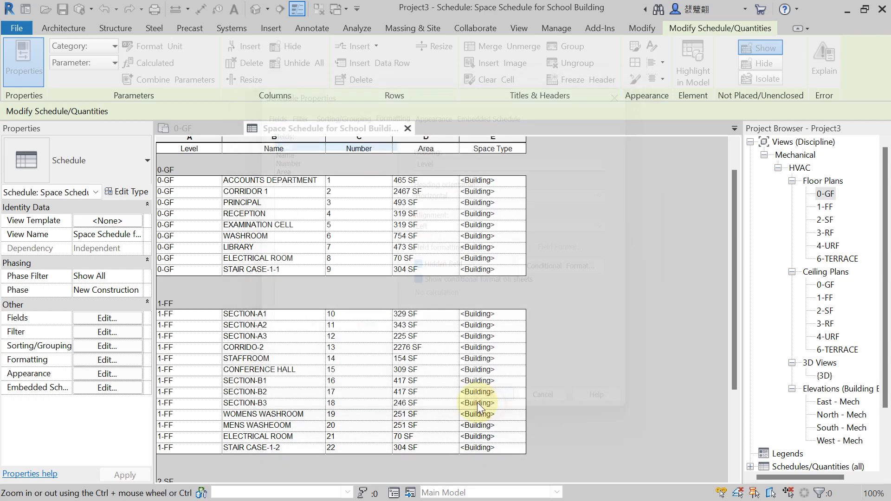
click(166, 297)
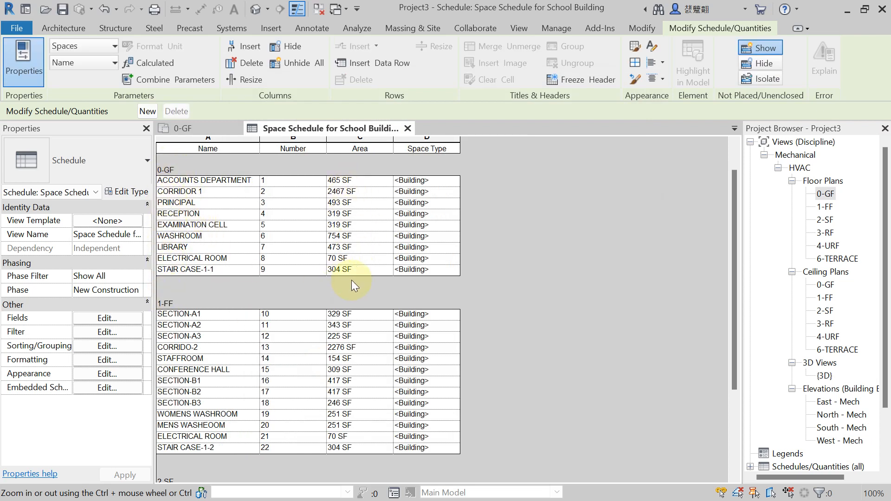
Step: Format the schedule's Area field to calculate totals
scroll(351, 282, down, 3)
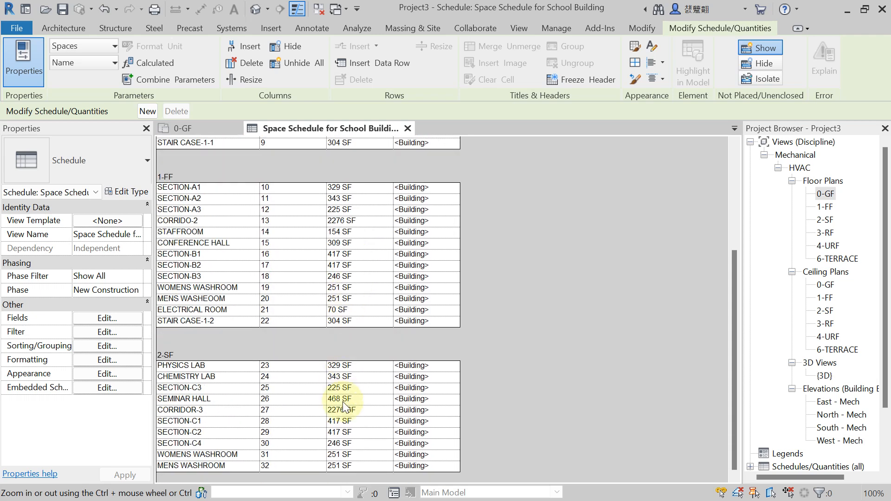
scroll(343, 407, up, 3)
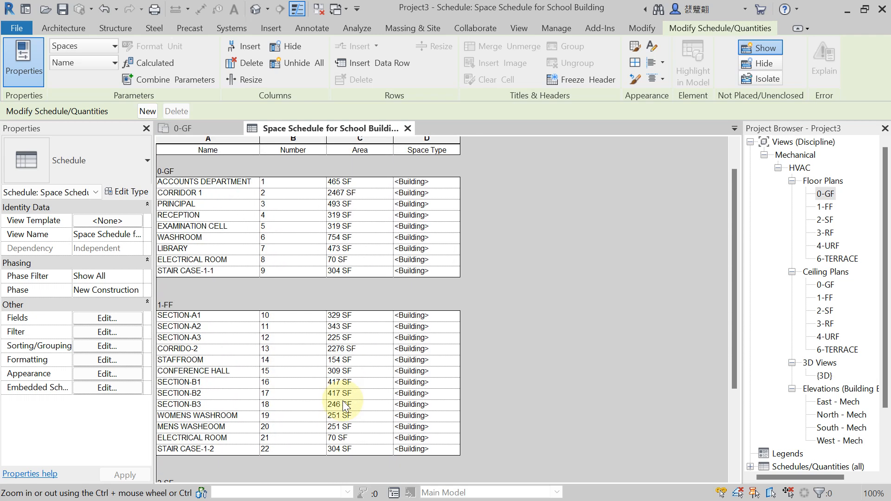
click(105, 360)
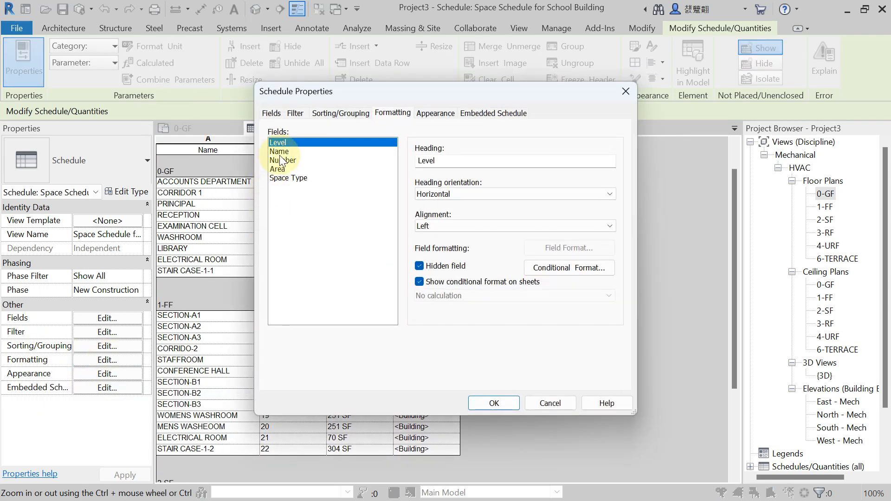
click(278, 170)
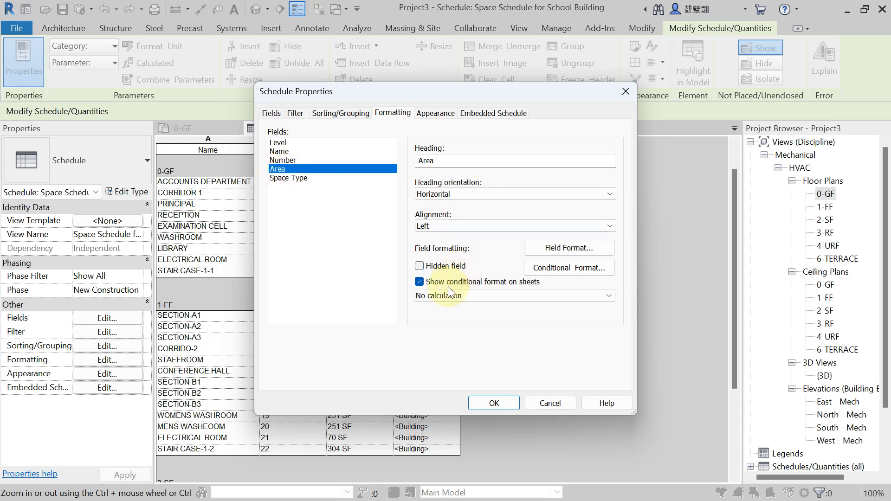
click(475, 299)
click(451, 315)
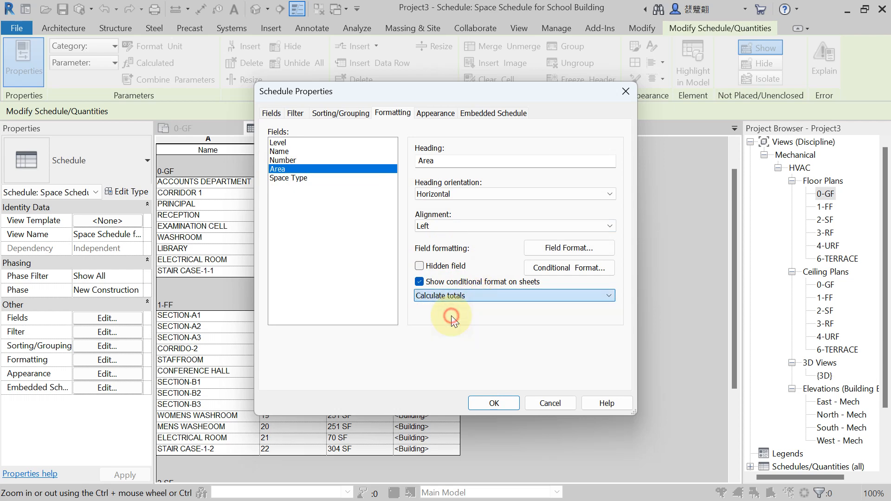
click(498, 401)
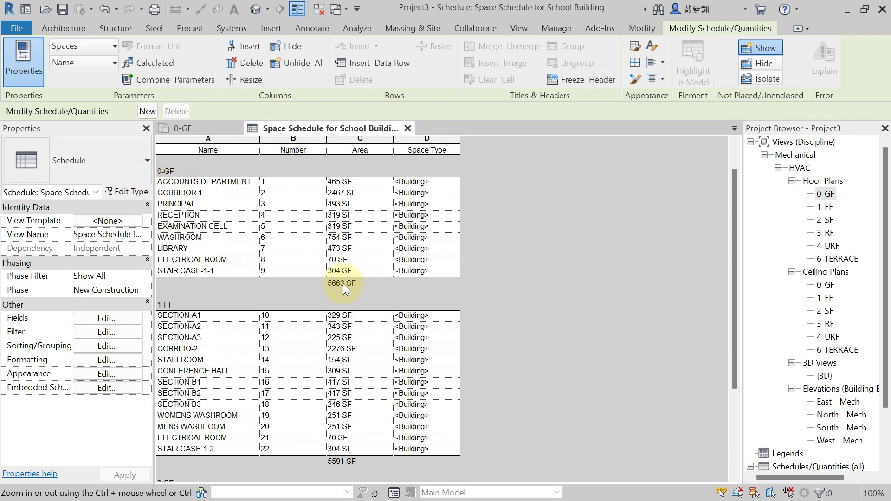
Step: Review the area totals of each level in the schedule and the formatting options of the Name and Number fields
scroll(350, 286, down, 2)
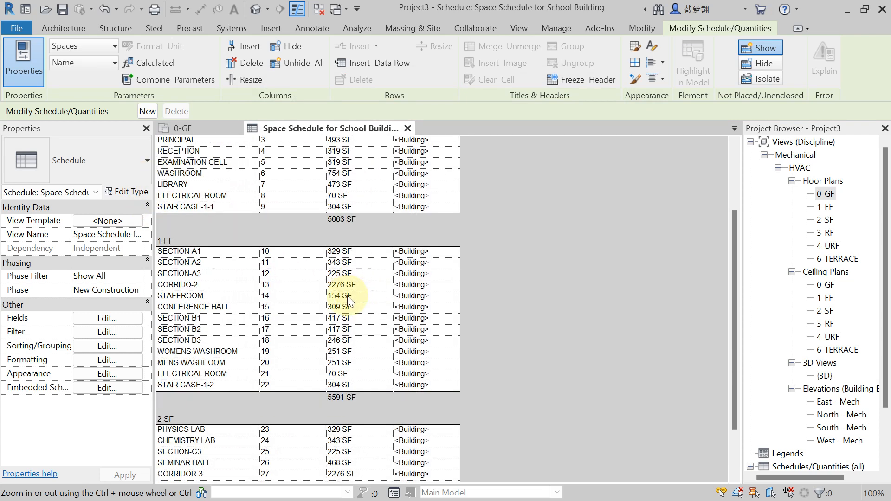
scroll(338, 399, down, 2)
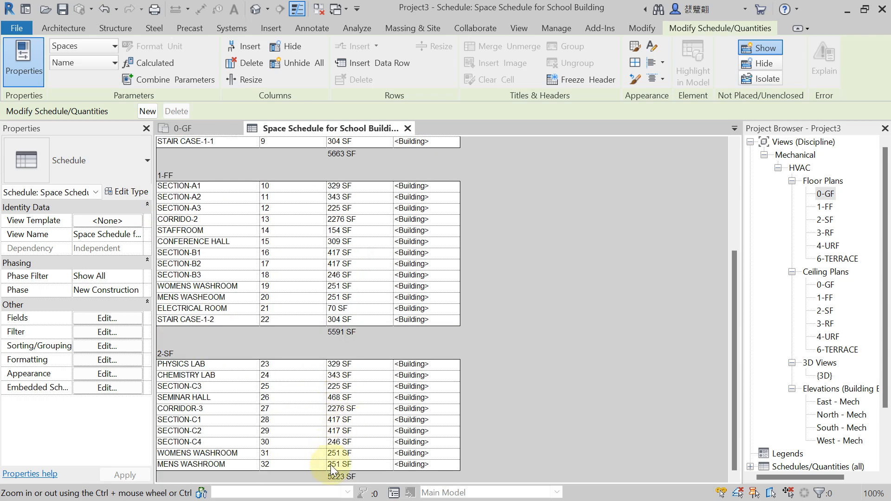
scroll(325, 441, up, 5)
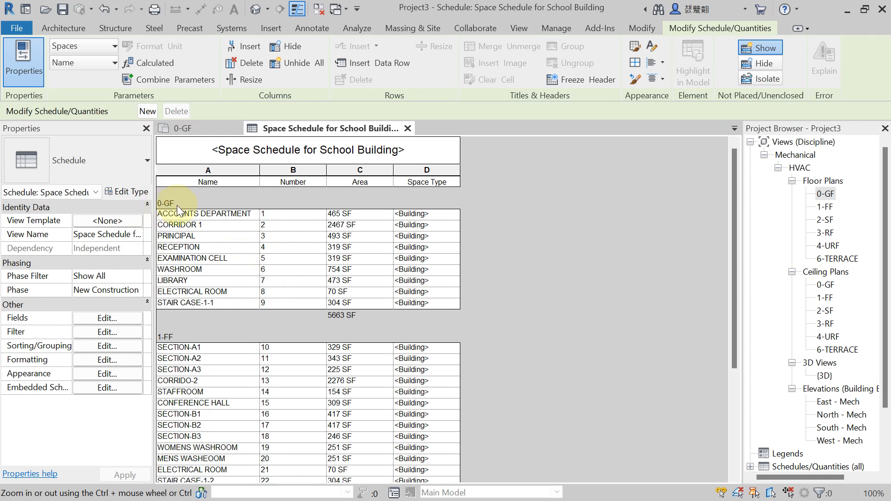
click(102, 363)
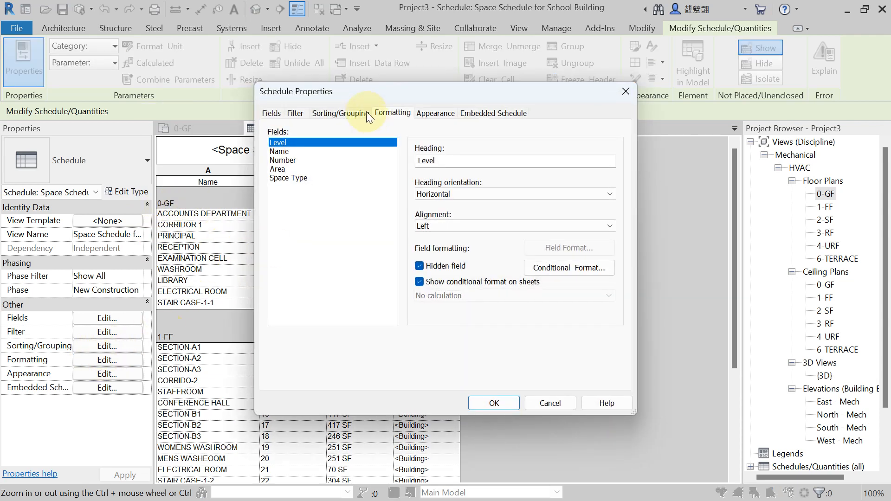
click(280, 152)
click(281, 161)
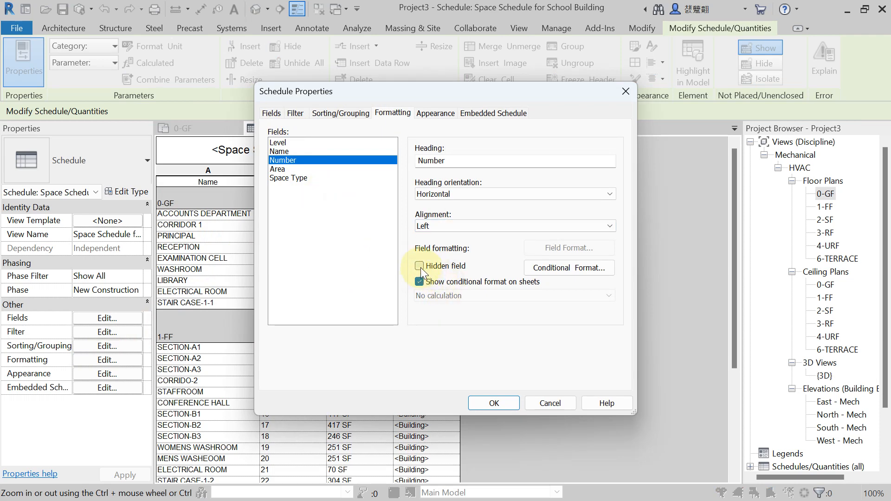
click(625, 93)
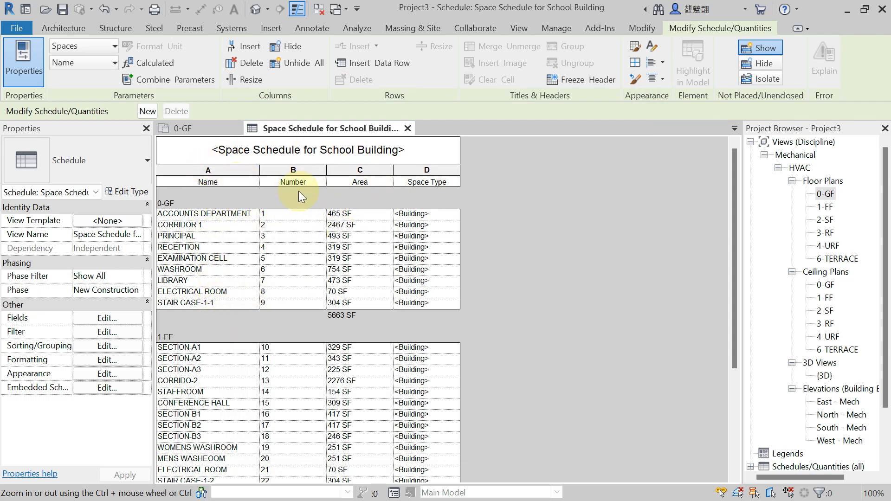
scroll(299, 191, down, 3)
scroll(299, 191, up, 3)
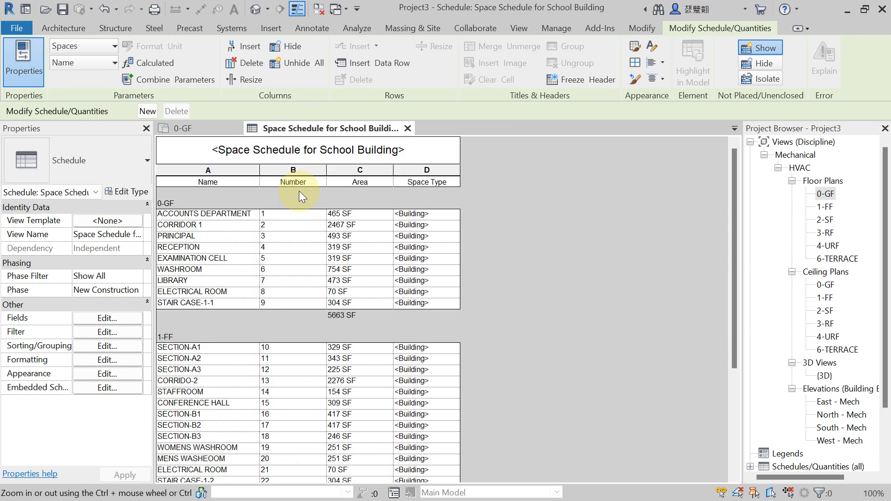
Step: Close the space schedule and return to the 0-GF floor plan
click(408, 128)
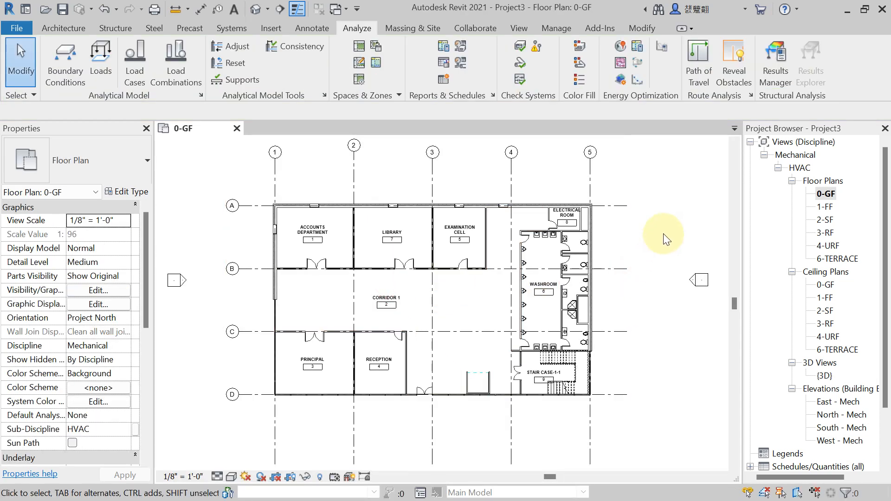
middle_drag(664, 234, 663, 235)
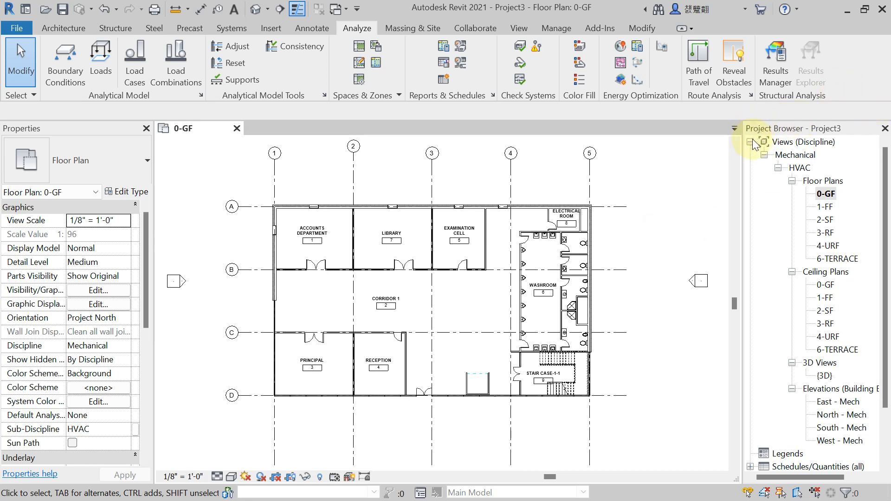
Step: Reopen the Space Schedule for School Building from the project's schedules, review all its levels, and close it again
scroll(798, 246, down, 3)
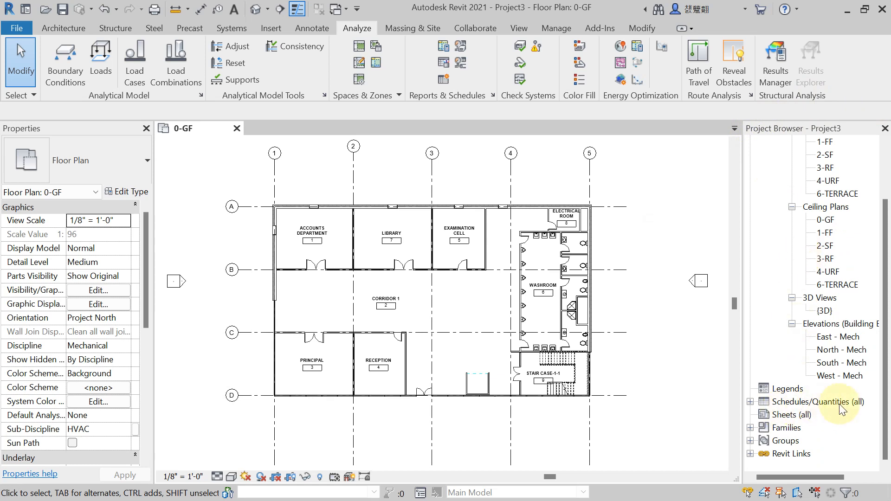
click(750, 402)
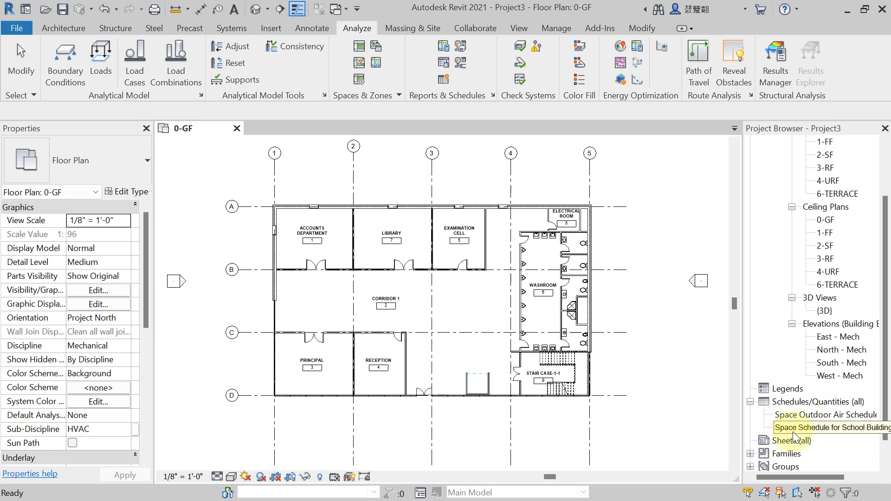
double_click(818, 429)
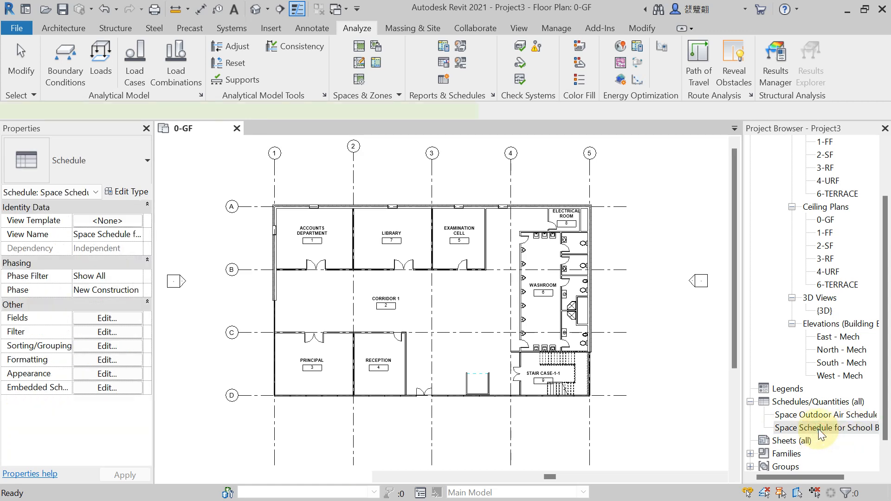
scroll(318, 279, down, 5)
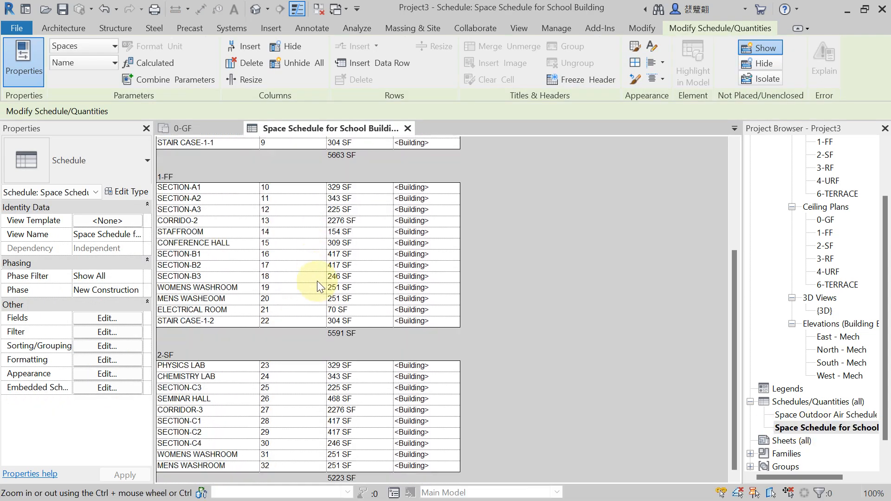
scroll(319, 292, up, 5)
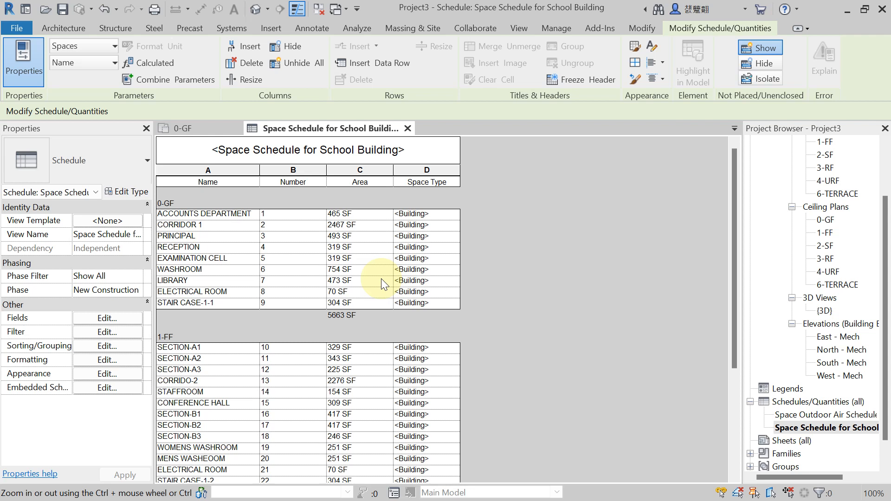
click(409, 128)
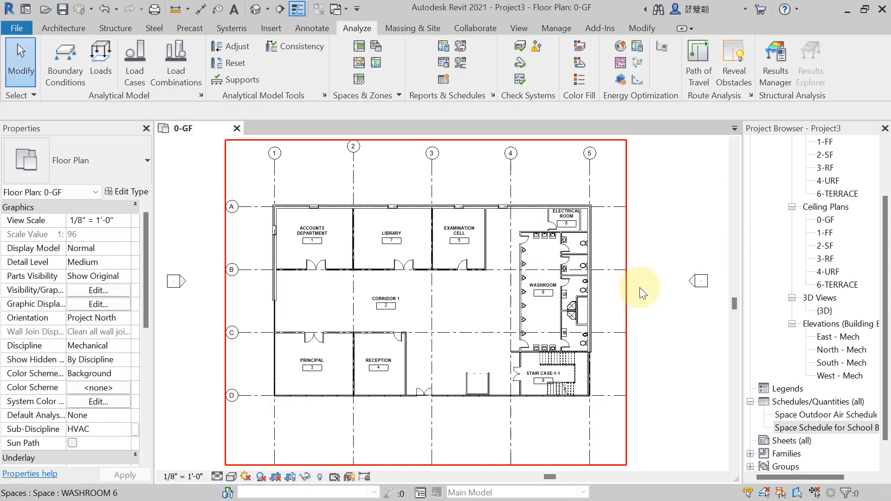
middle_drag(658, 258, 661, 279)
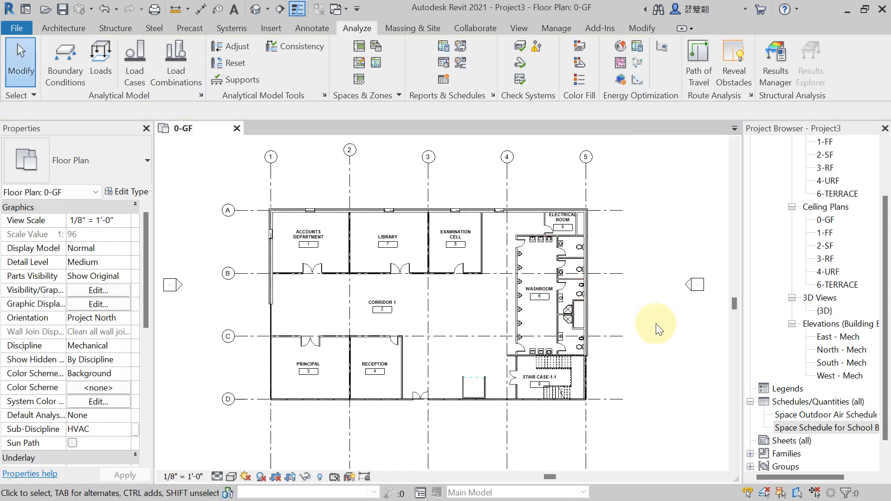